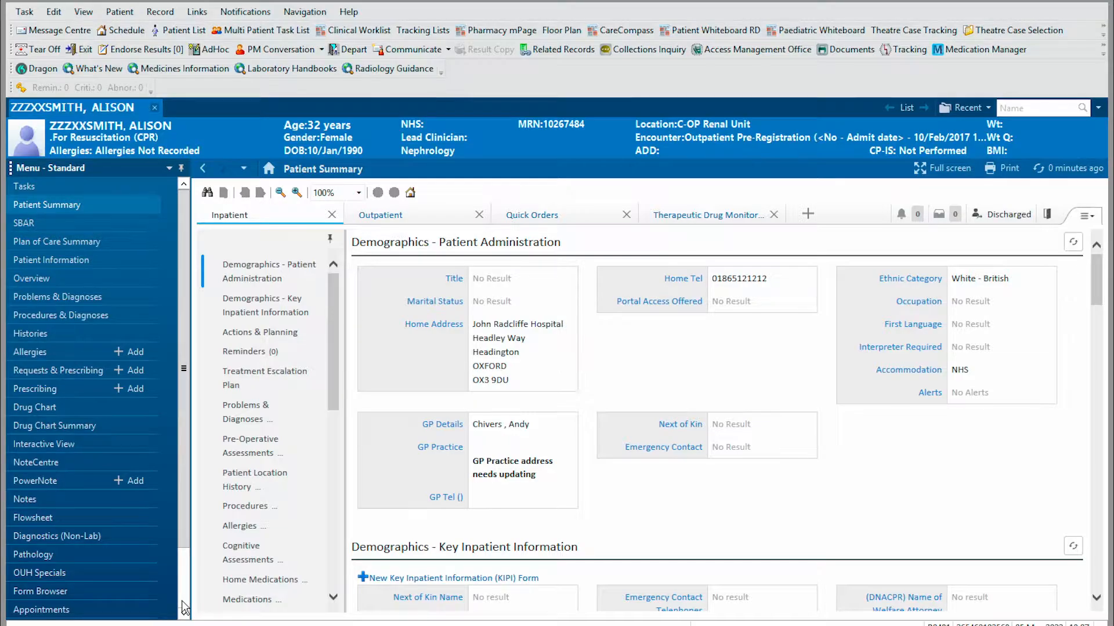
- Open the Ureteric Stent Registry specialty from the patient's Specialties views
{"action": "left_click", "coordinate": [182, 602]}
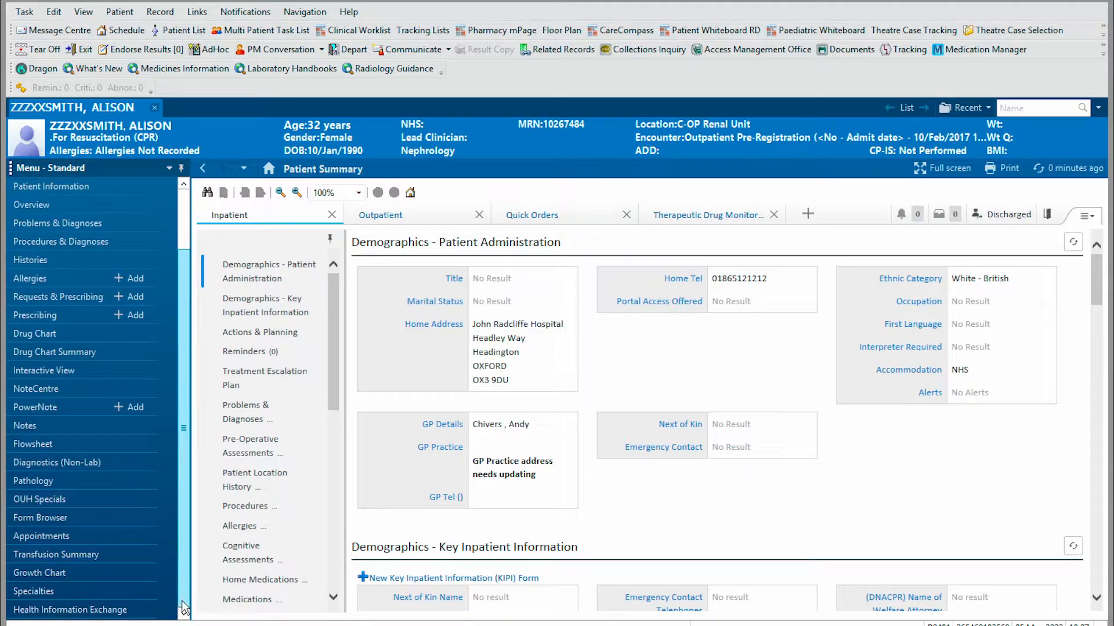
{"action": "left_click", "coordinate": [27, 593]}
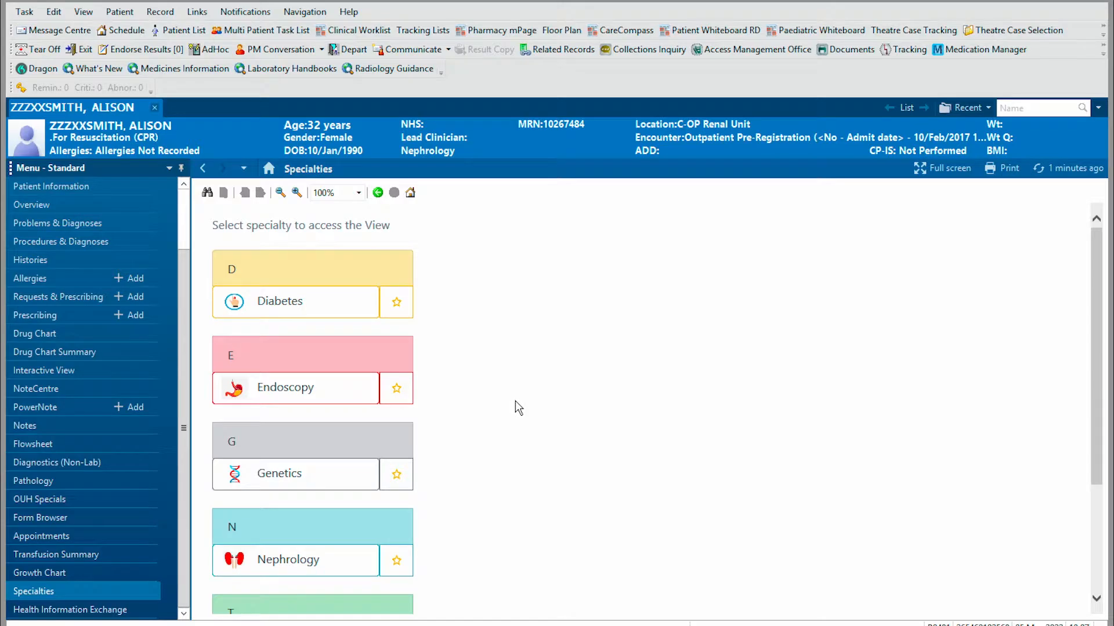
{"action": "left_click", "coordinate": [1096, 585]}
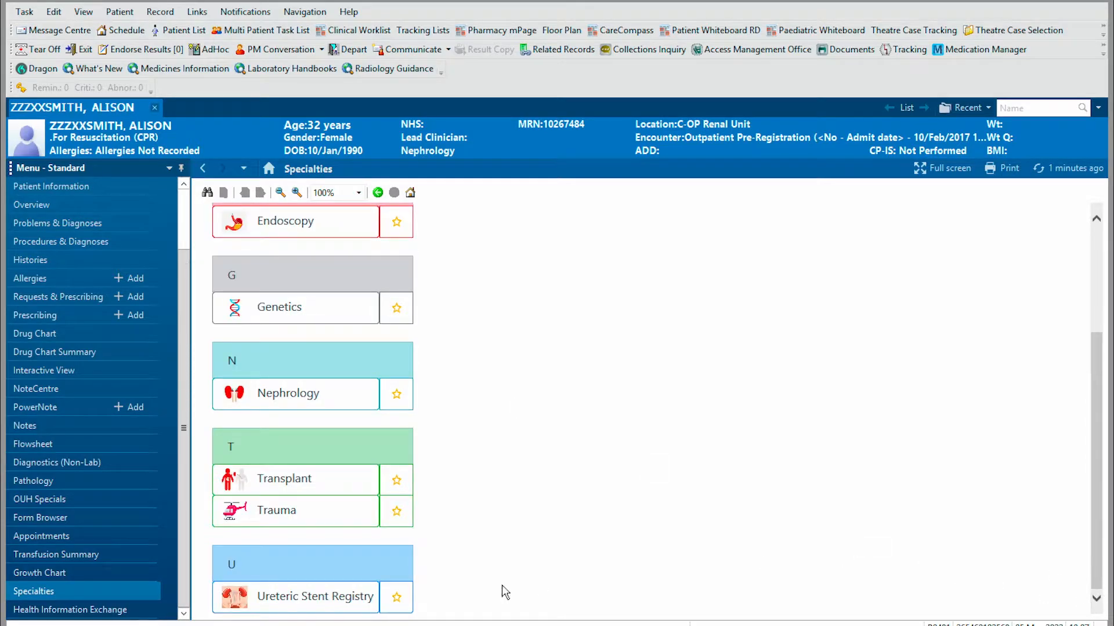
{"action": "left_click", "coordinate": [313, 603]}
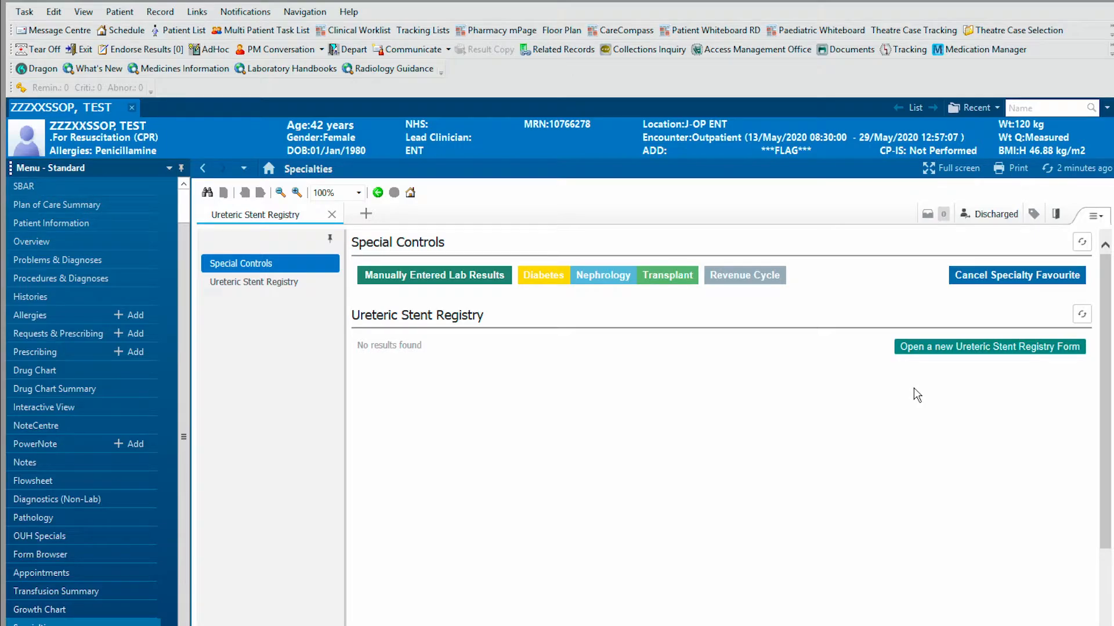
- Start a new registry form and set the consultant, found by name search, as responsible consultant
{"action": "left_click", "coordinate": [928, 352]}
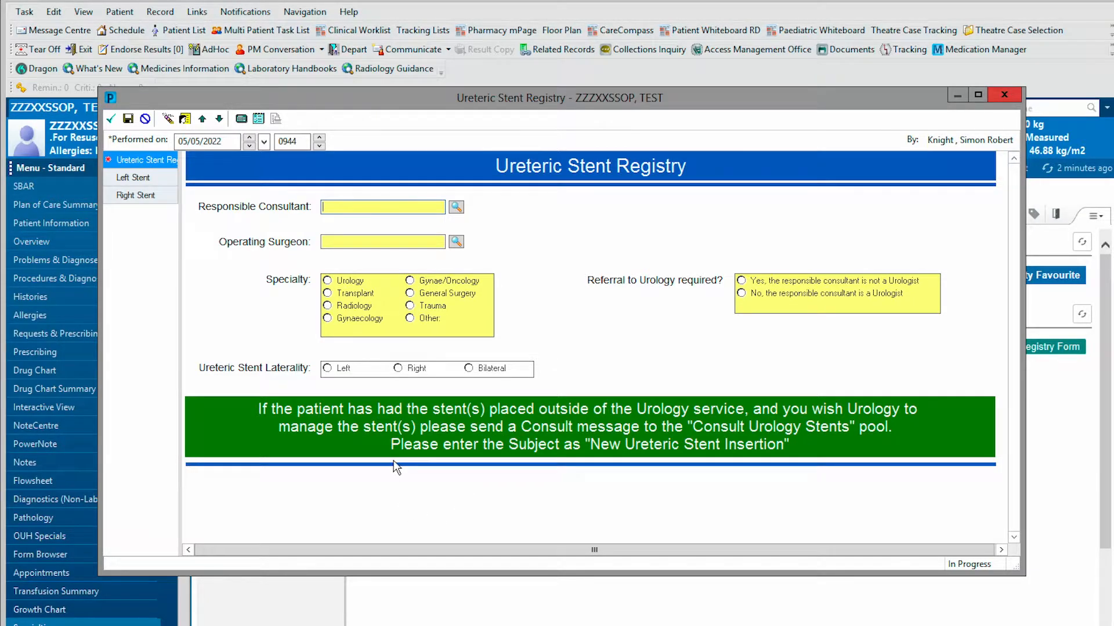
{"action": "left_click", "coordinate": [368, 207]}
{"action": "left_click", "coordinate": [457, 208]}
{"action": "left_click", "coordinate": [290, 386]}
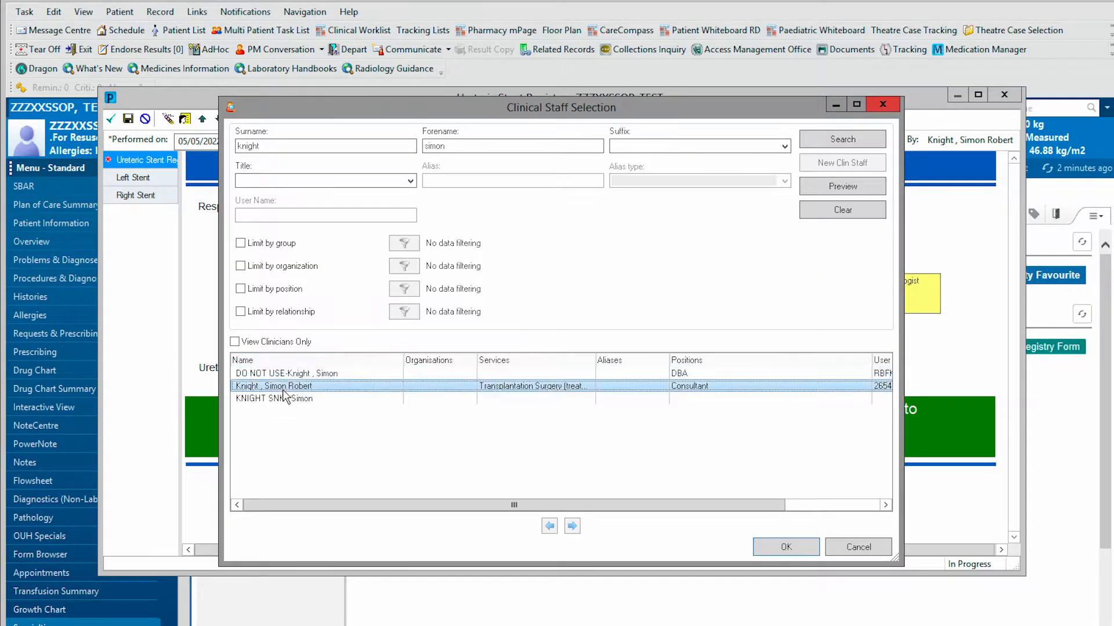
{"action": "left_click", "coordinate": [786, 547]}
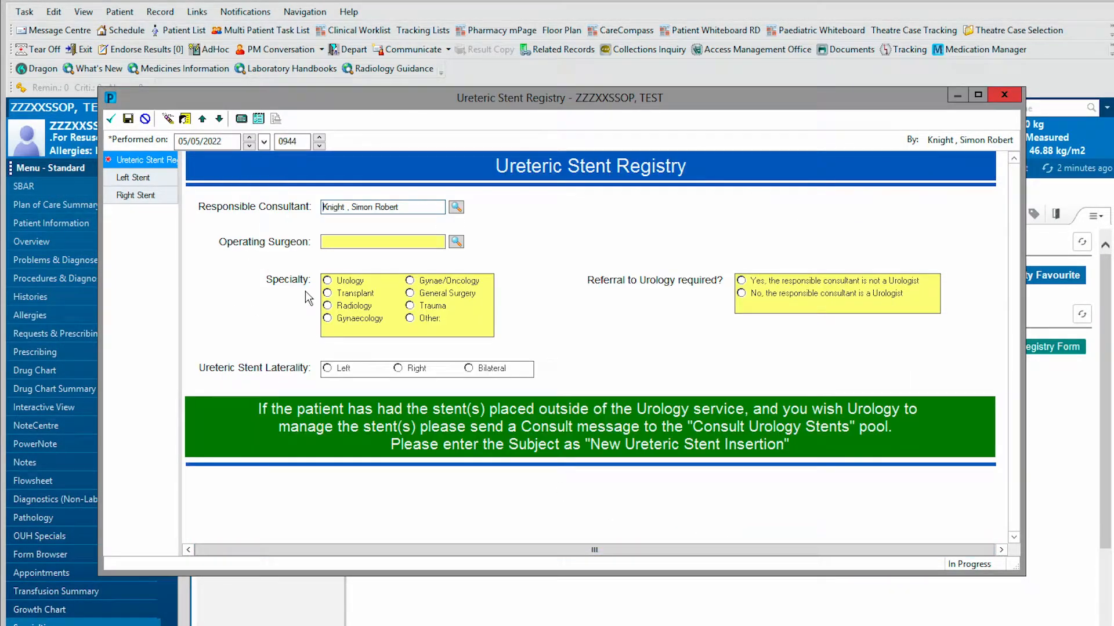
- Search the same consultant's name and pick them as operating surgeon
{"action": "left_click", "coordinate": [361, 242]}
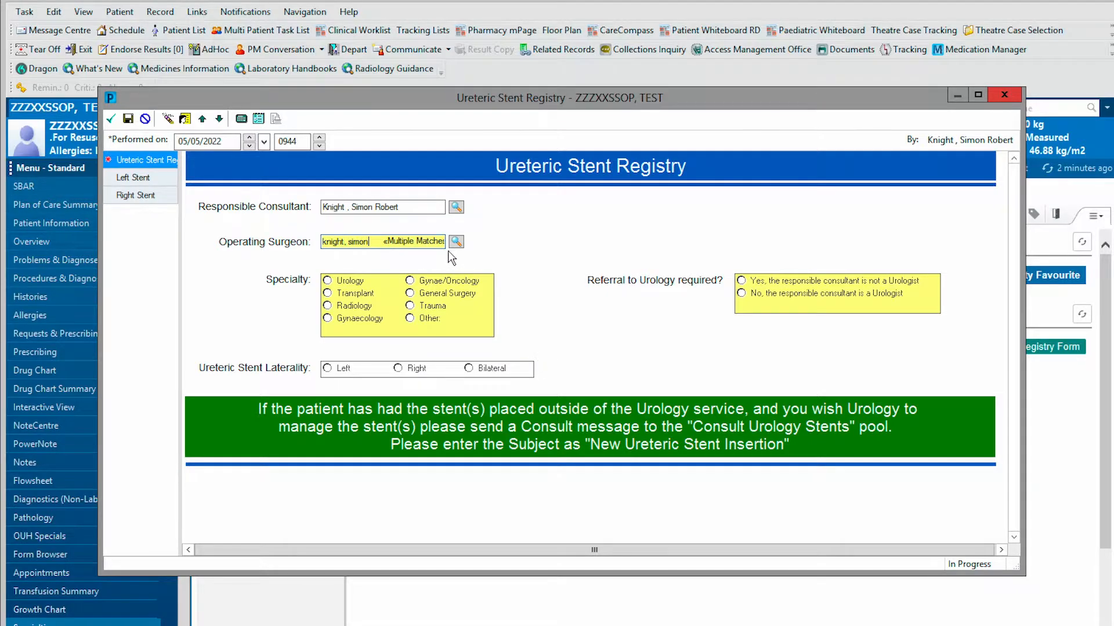
{"action": "left_click", "coordinate": [456, 242]}
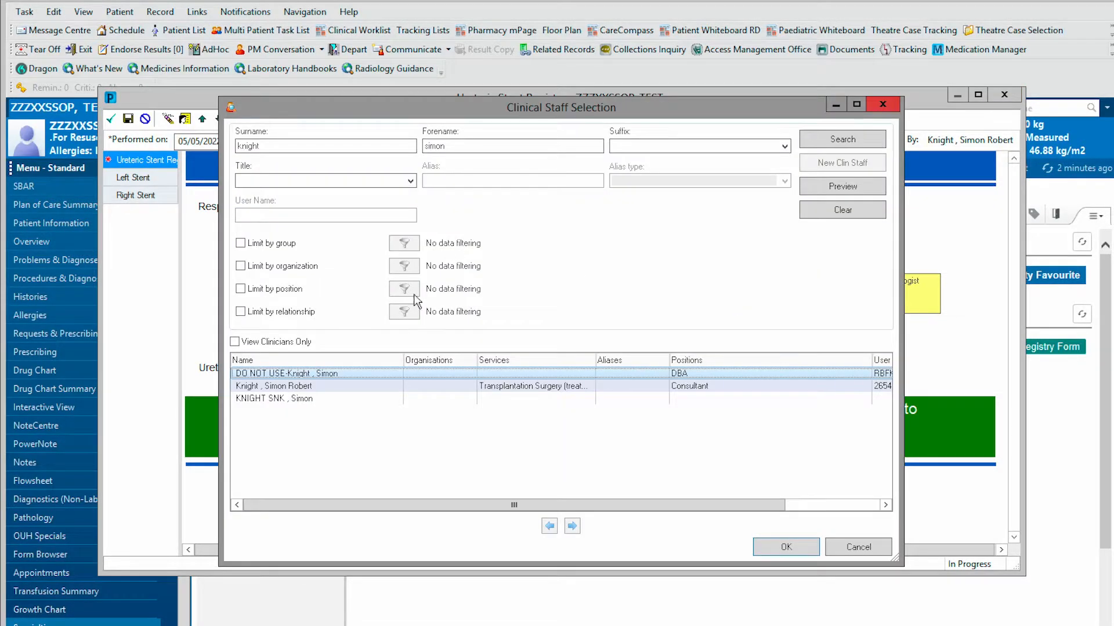
{"action": "double_click", "coordinate": [316, 386]}
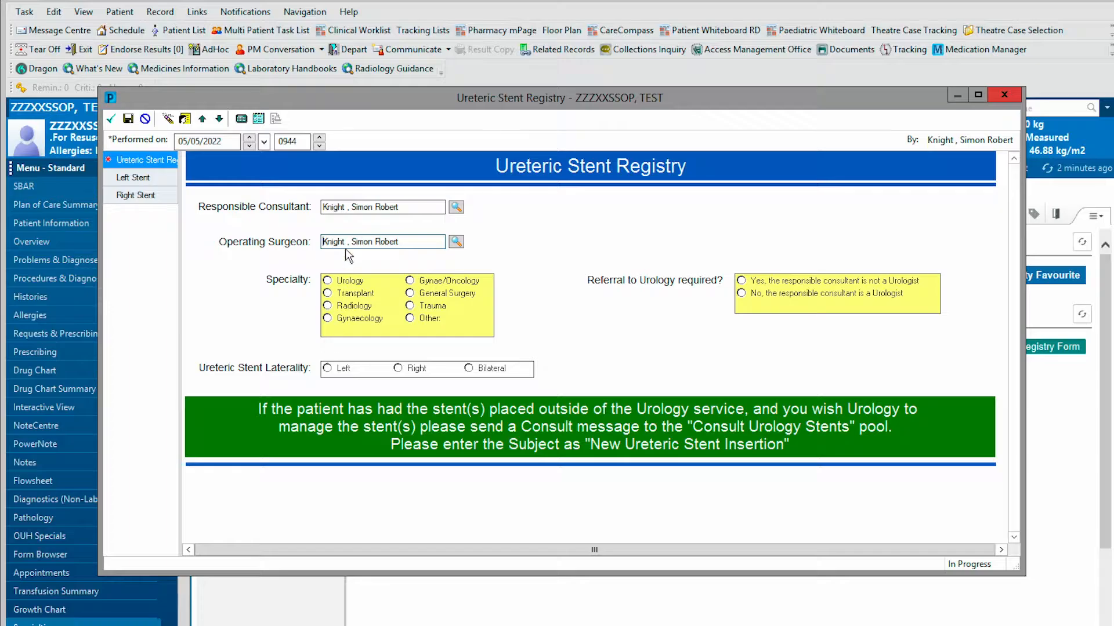
- Choose Urology specialty, Left laterality, and 'No, the responsible consultant is a Urologist'
{"action": "left_click", "coordinate": [338, 284]}
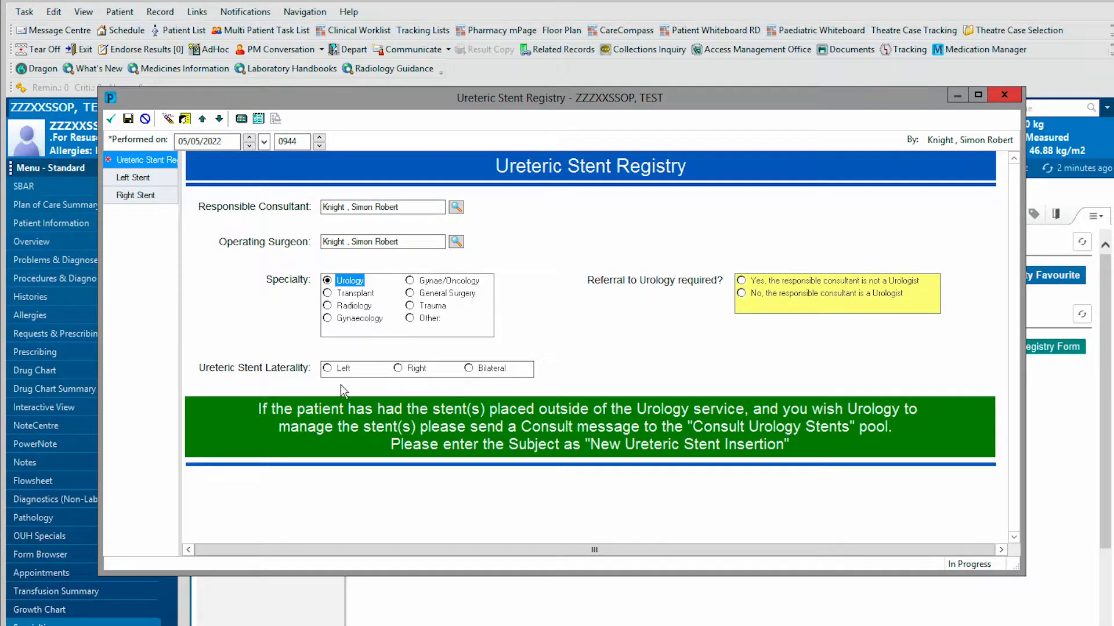
{"action": "left_click", "coordinate": [328, 369]}
{"action": "left_click", "coordinate": [741, 294]}
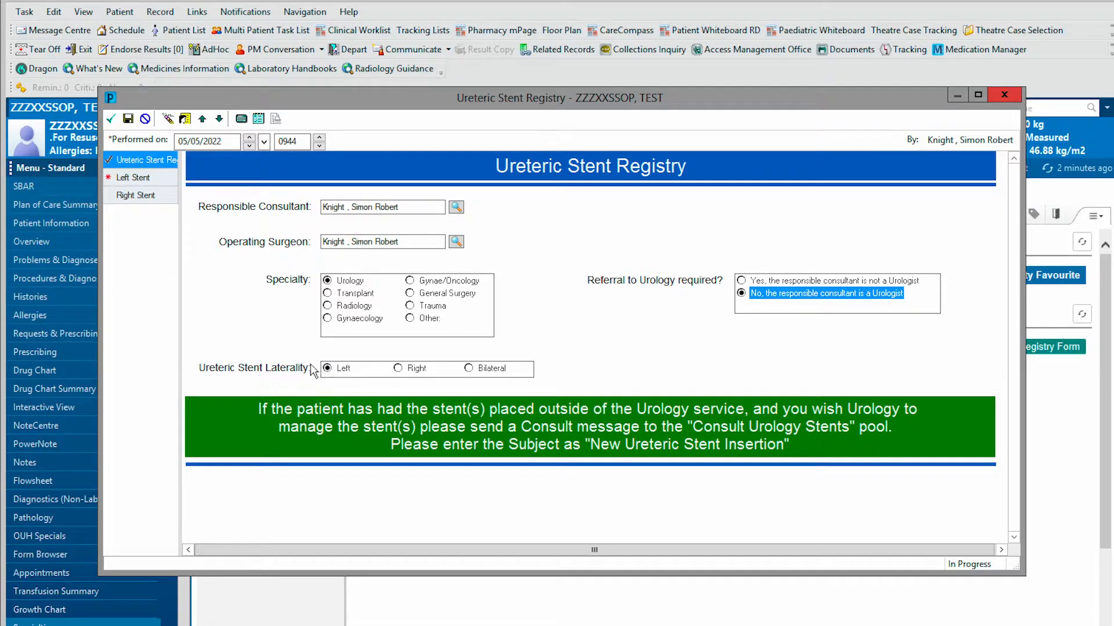
- Record a left stent Insertion with serial 123456, size 12 Fr, length 6 cm, reason Stenosis
{"action": "left_click", "coordinate": [133, 178]}
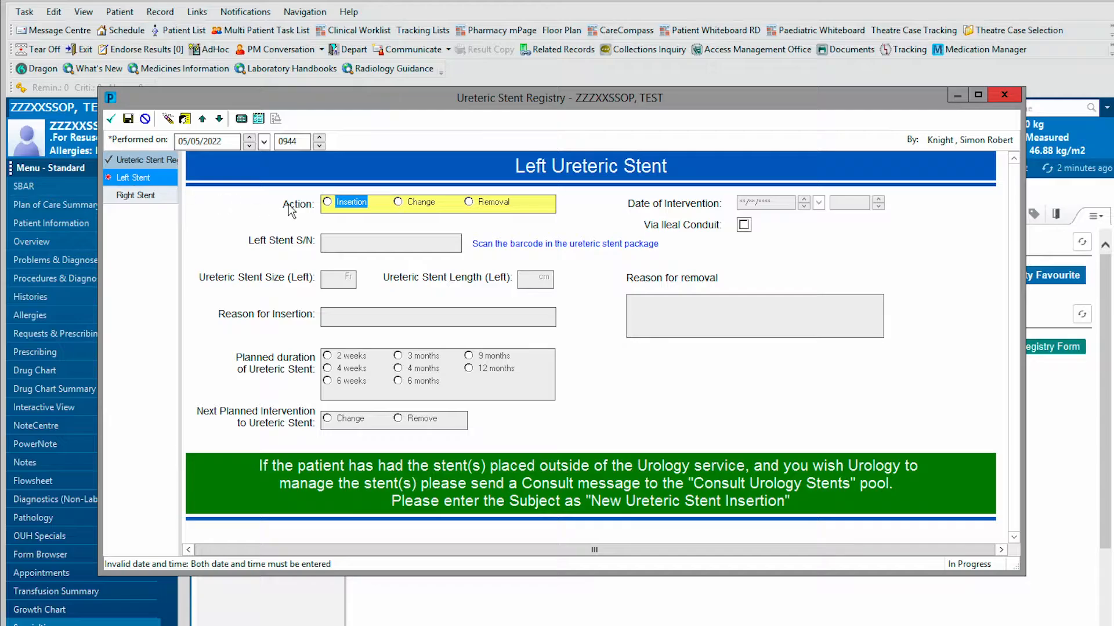
{"action": "left_click", "coordinate": [328, 204]}
{"action": "left_click", "coordinate": [342, 245]}
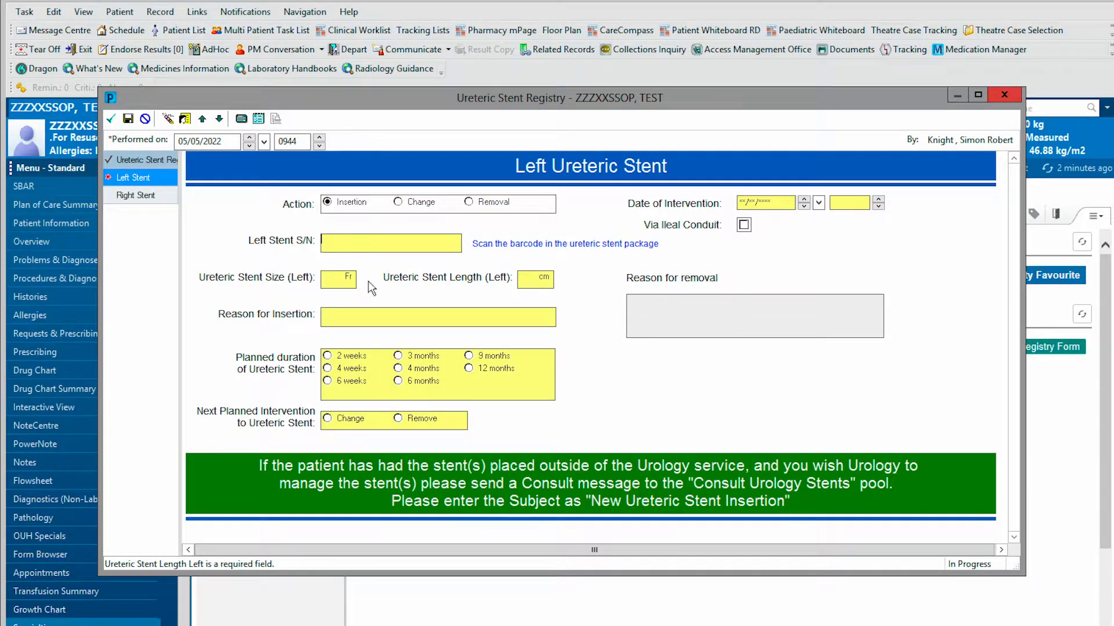
{"action": "type", "text": "123456"}
{"action": "key", "text": "Tab"}
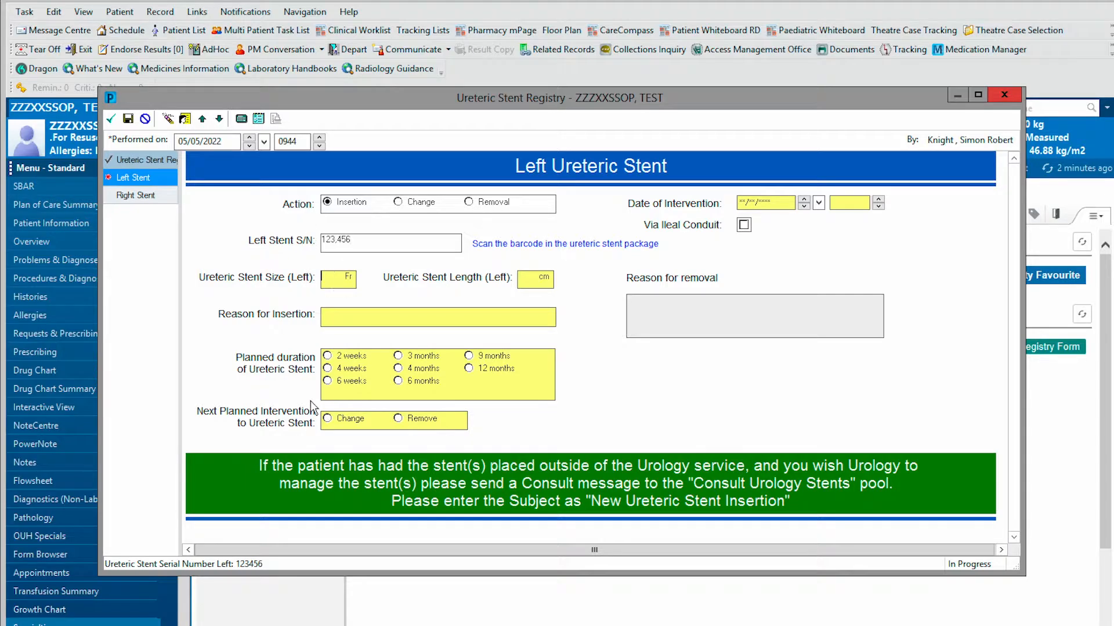
{"action": "type", "text": "12"}
{"action": "key", "text": "Tab"}
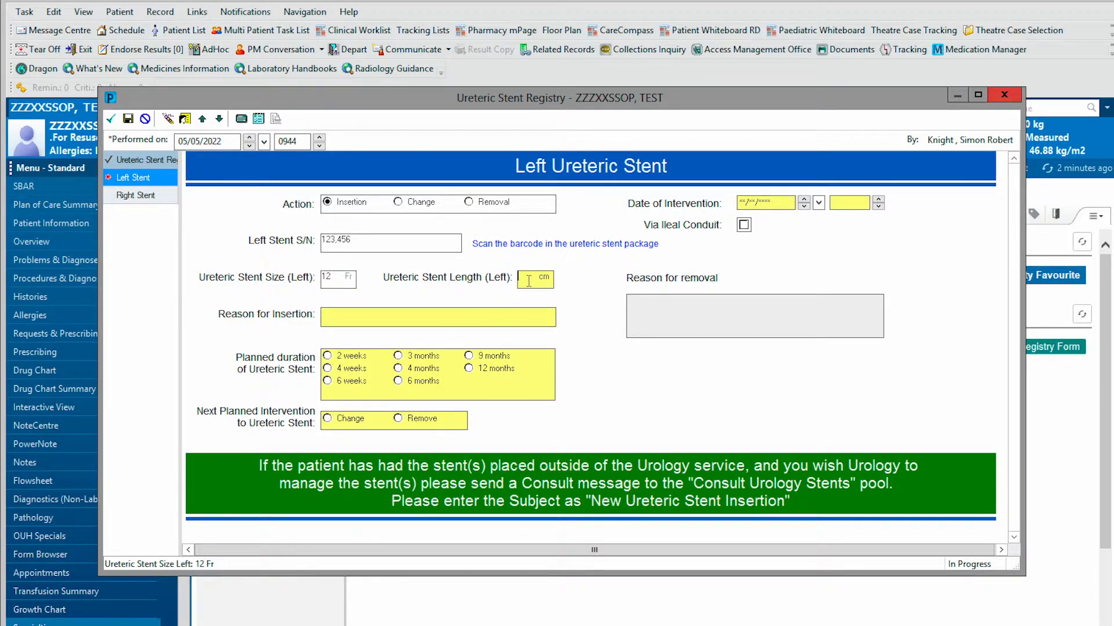
{"action": "type", "text": "6"}
{"action": "key", "text": "Tab"}
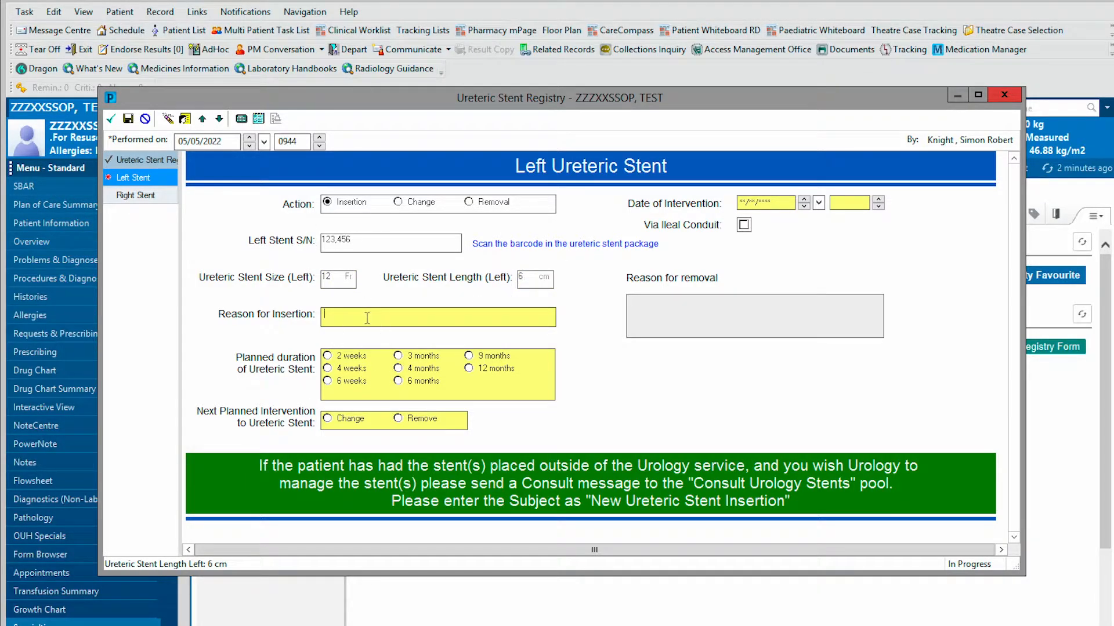
{"action": "type", "text": "Stenosis"}
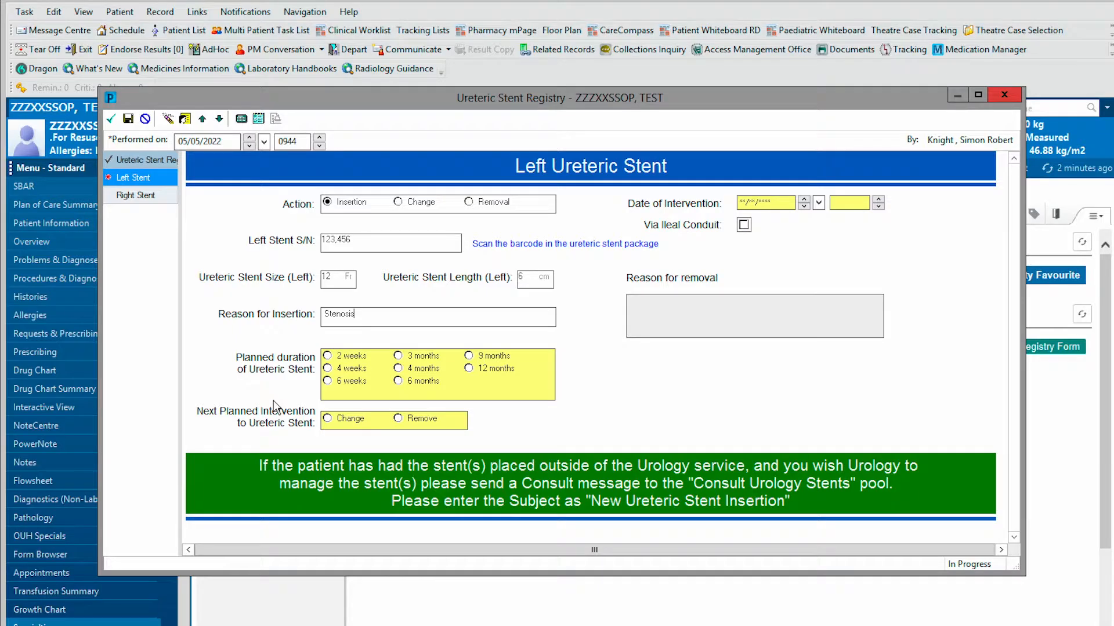
- Plan removal after 4 weeks and date the intervention 05/05/2022 at 0945
{"action": "left_click", "coordinate": [328, 370]}
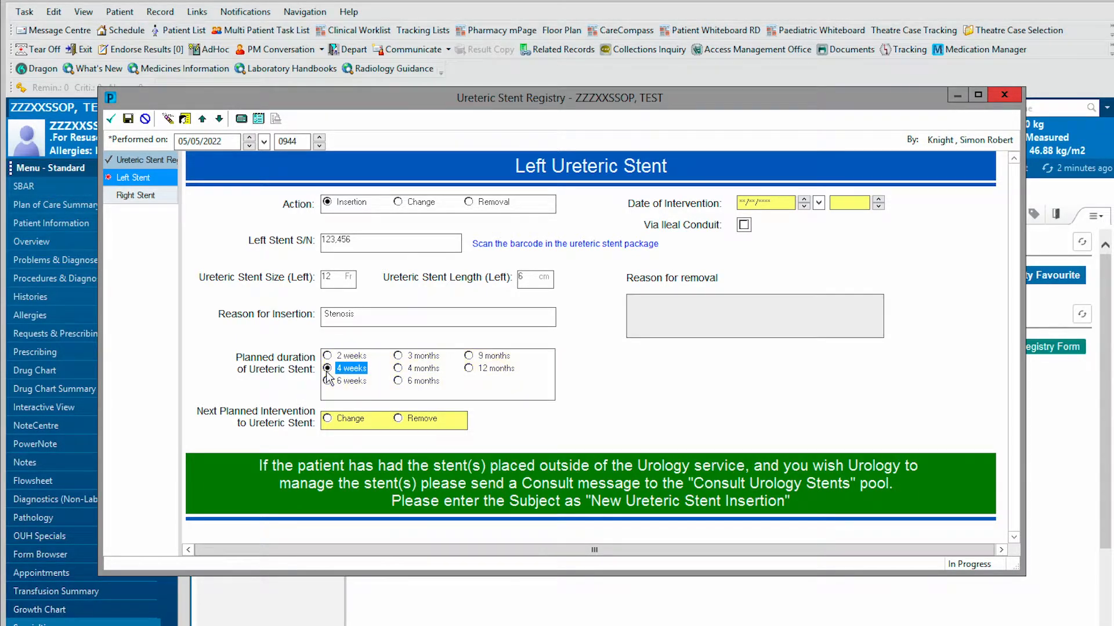
{"action": "left_click", "coordinate": [396, 419]}
{"action": "left_click", "coordinate": [785, 202]}
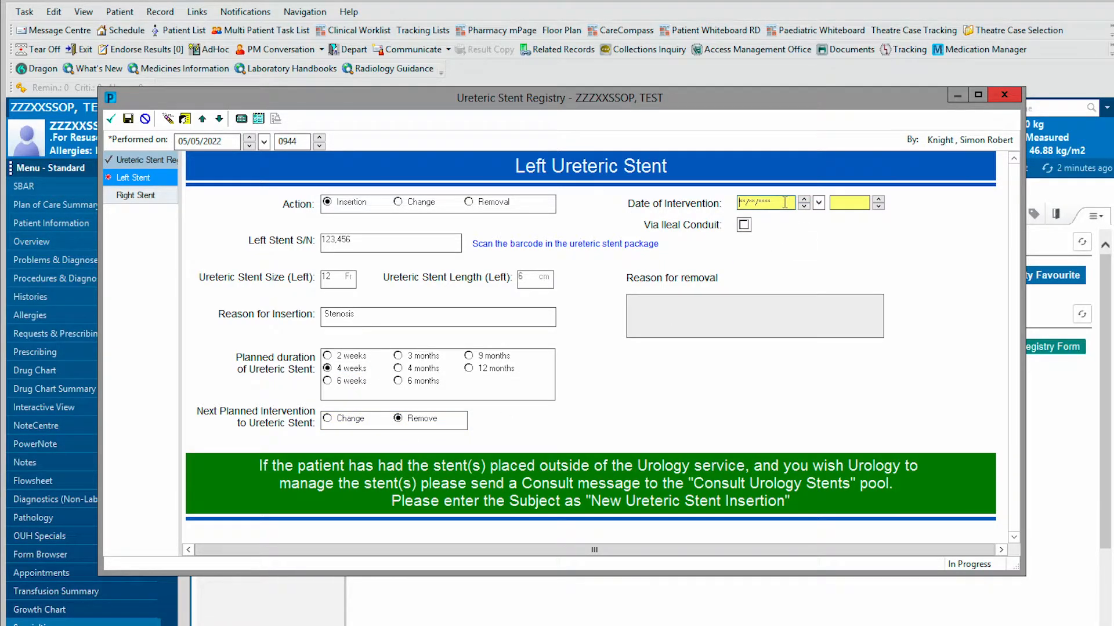
{"action": "key", "text": "t"}
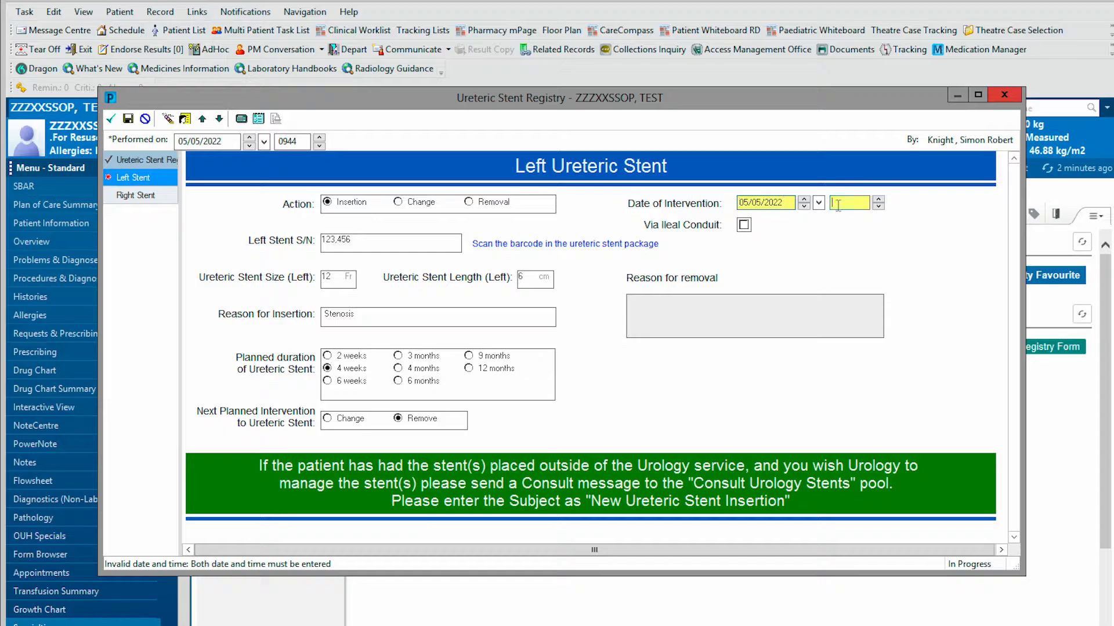
{"action": "left_click", "coordinate": [839, 205]}
{"action": "key", "text": "n"}
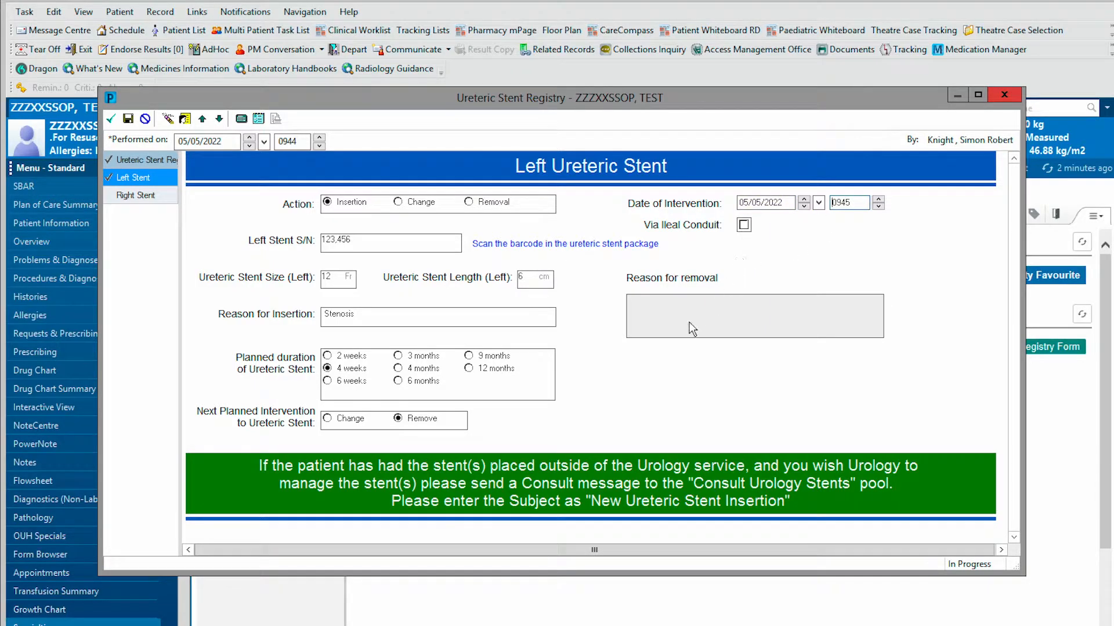
- Sign the left stent insertion form and refresh the Ureteric Stent Summary
{"action": "left_click", "coordinate": [112, 119]}
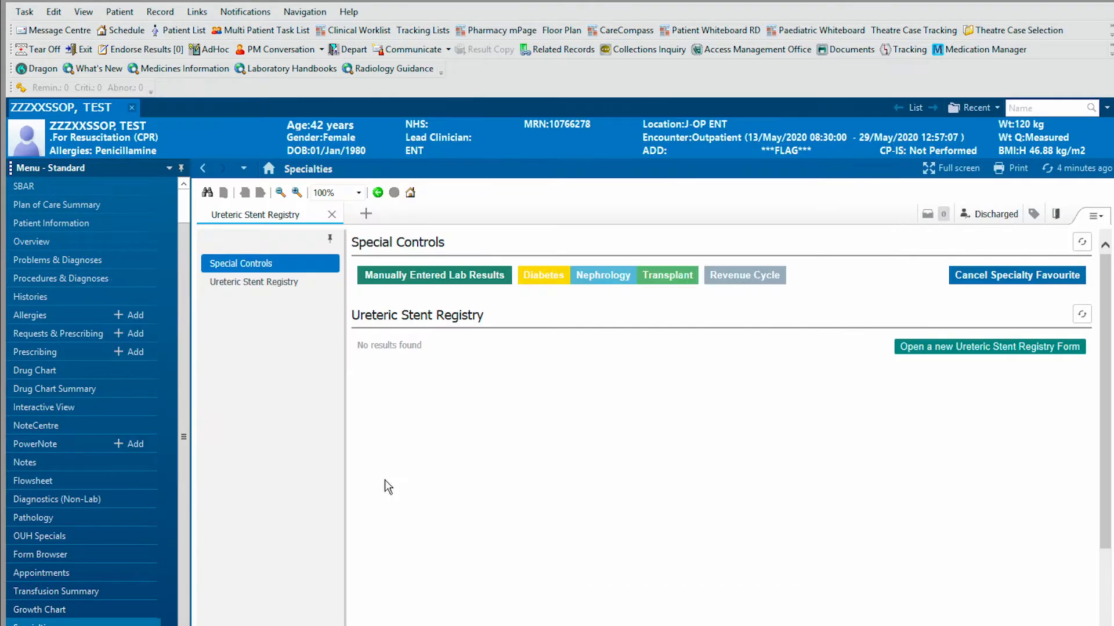
{"action": "left_click", "coordinate": [1070, 169]}
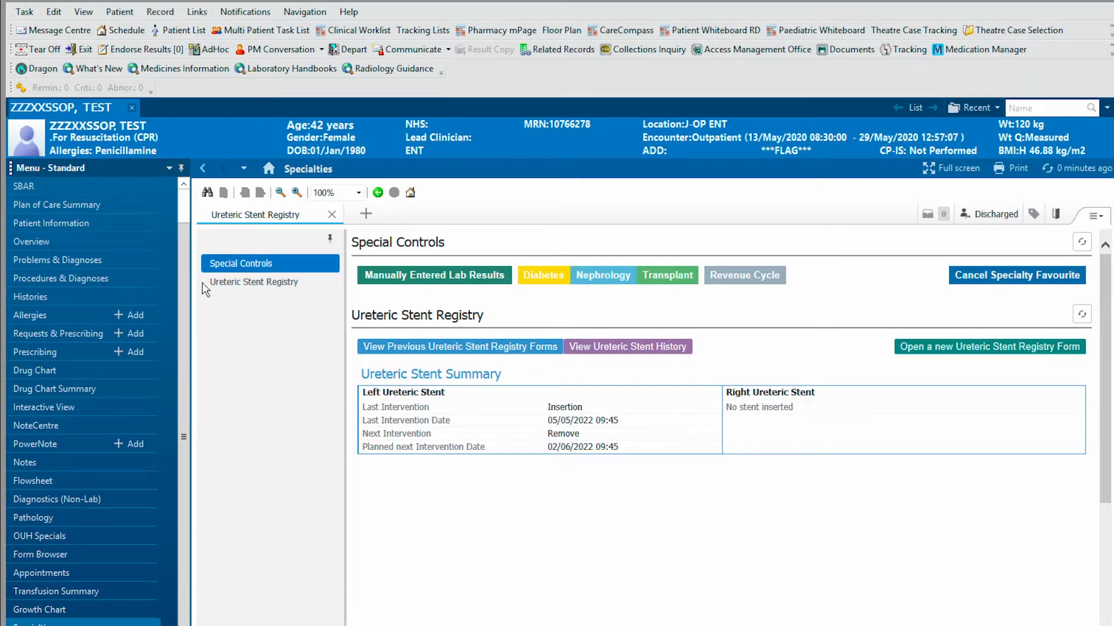
{"action": "left_click", "coordinate": [83, 12]}
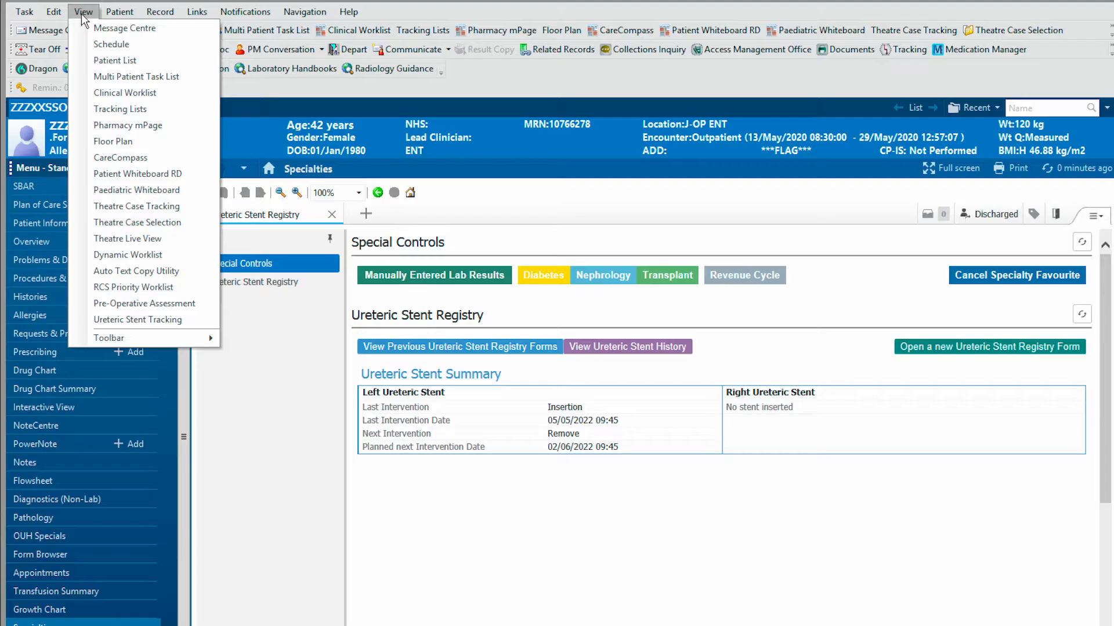
{"action": "left_click", "coordinate": [131, 320]}
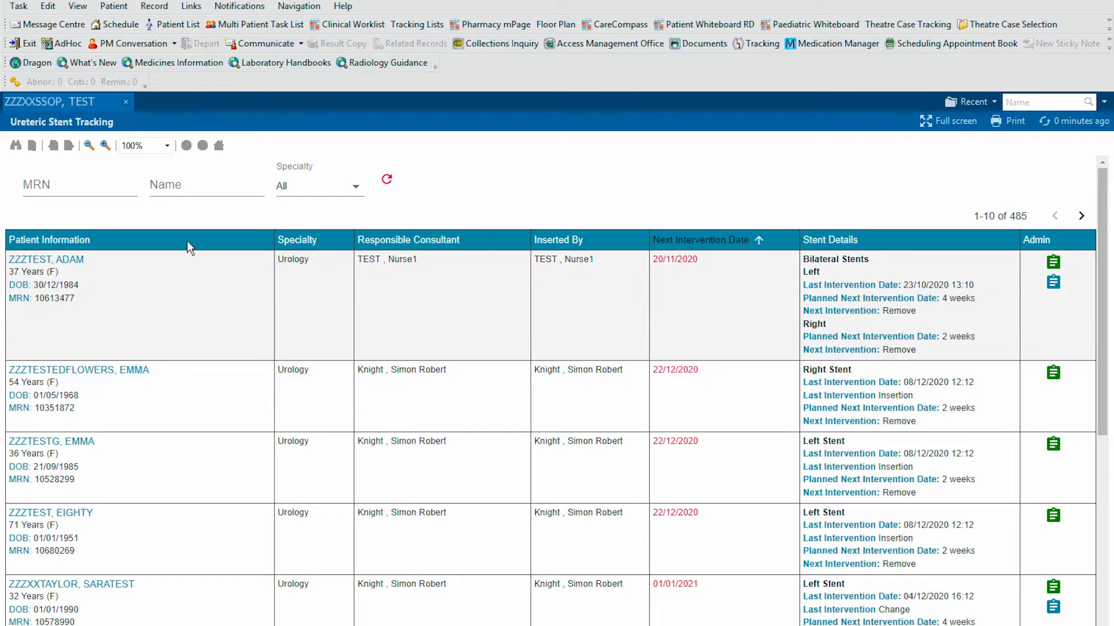
{"action": "left_click", "coordinate": [62, 185]}
{"action": "left_click", "coordinate": [192, 184]}
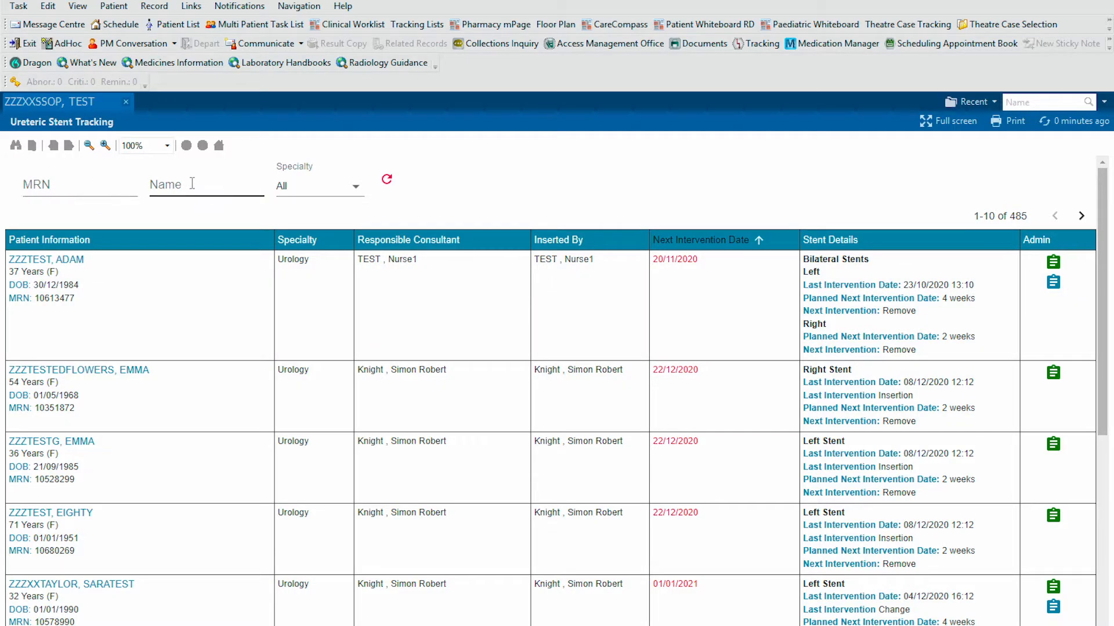
{"action": "left_click", "coordinate": [298, 185]}
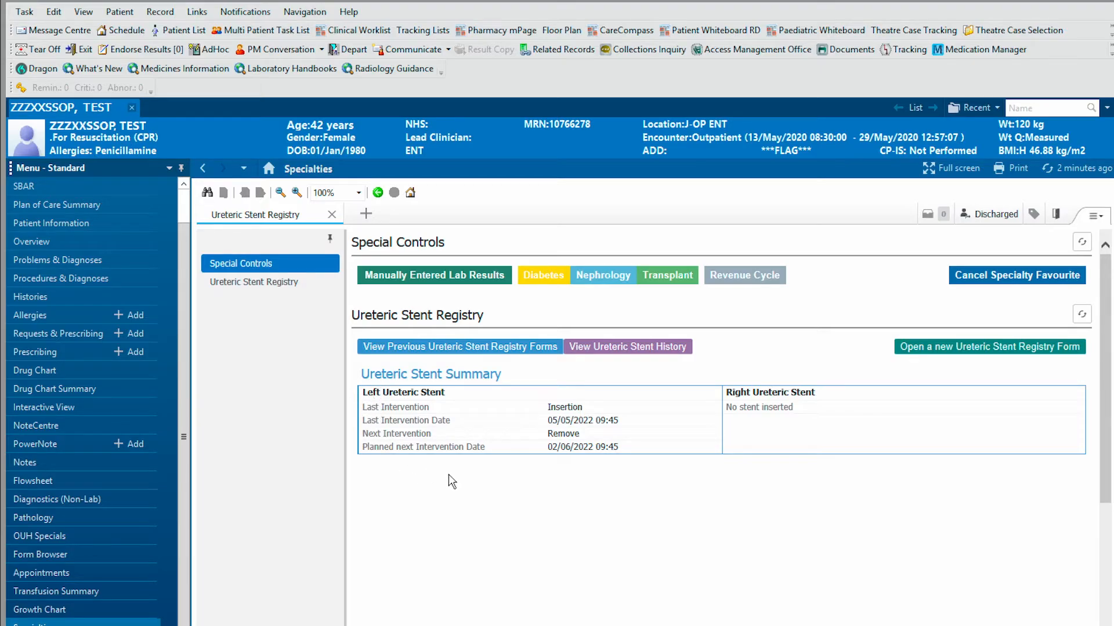
- Start a new registry form and enter the operating surgeon by name search
{"action": "left_click", "coordinate": [958, 349]}
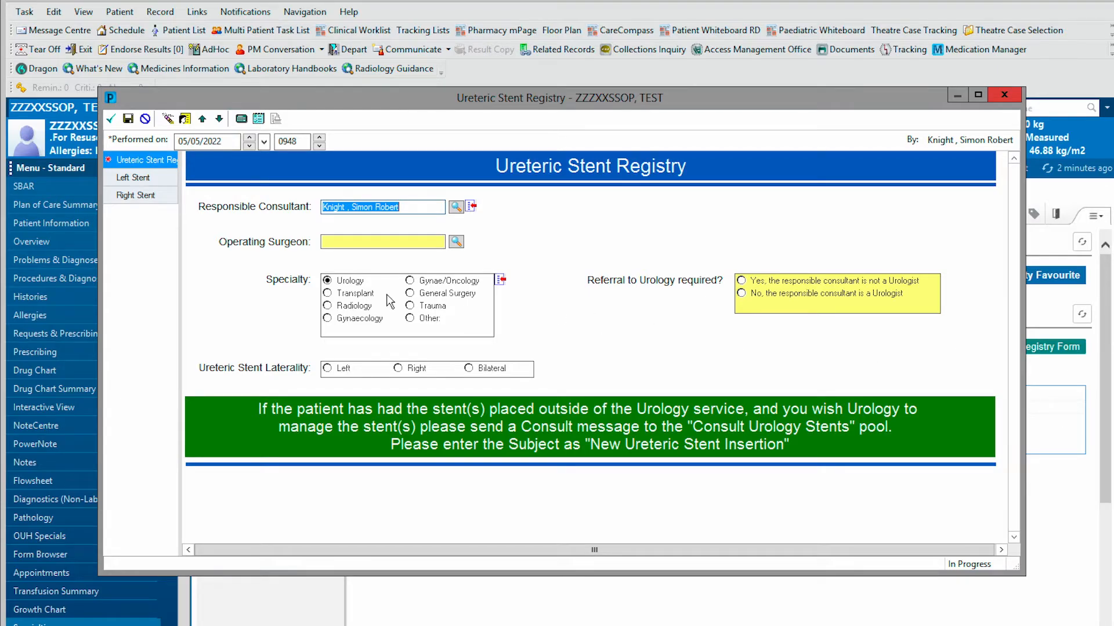
{"action": "left_click", "coordinate": [366, 241]}
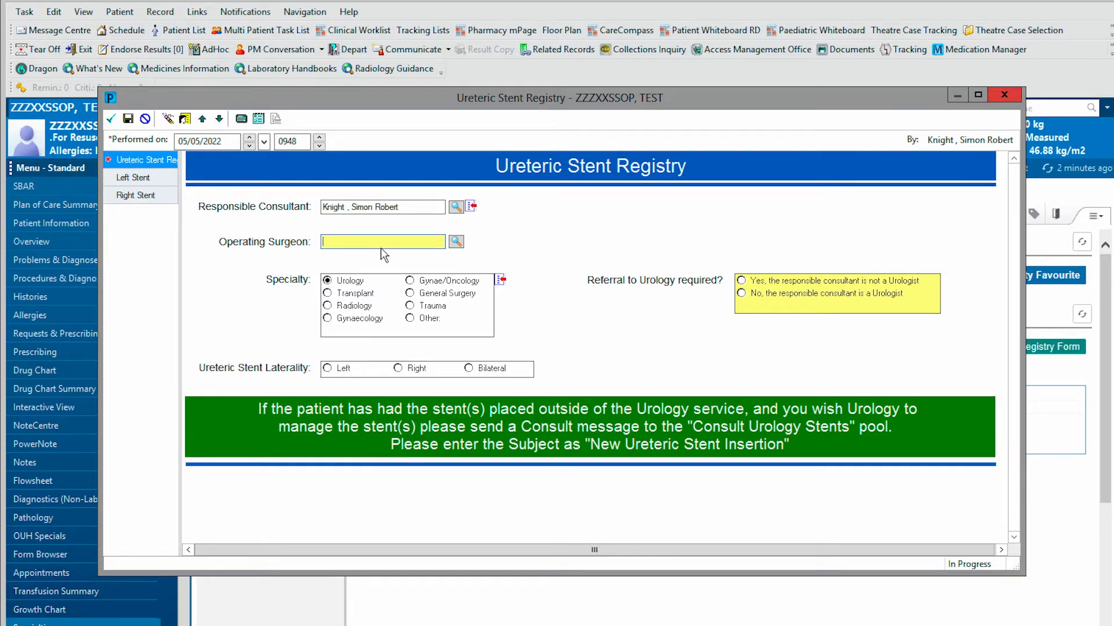
{"action": "left_click", "coordinate": [340, 245]}
{"action": "key", "text": "Delete"}
{"action": "key", "text": "Return"}
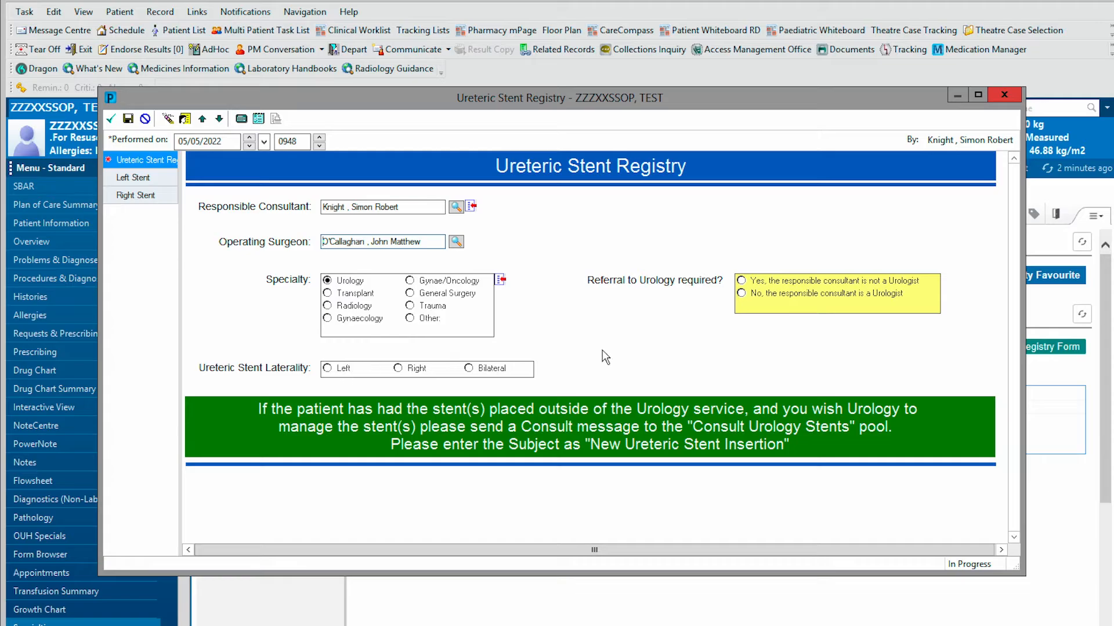
- Set no urology referral needed and Left laterality, then show the Left Stent section
{"action": "left_click", "coordinate": [748, 296]}
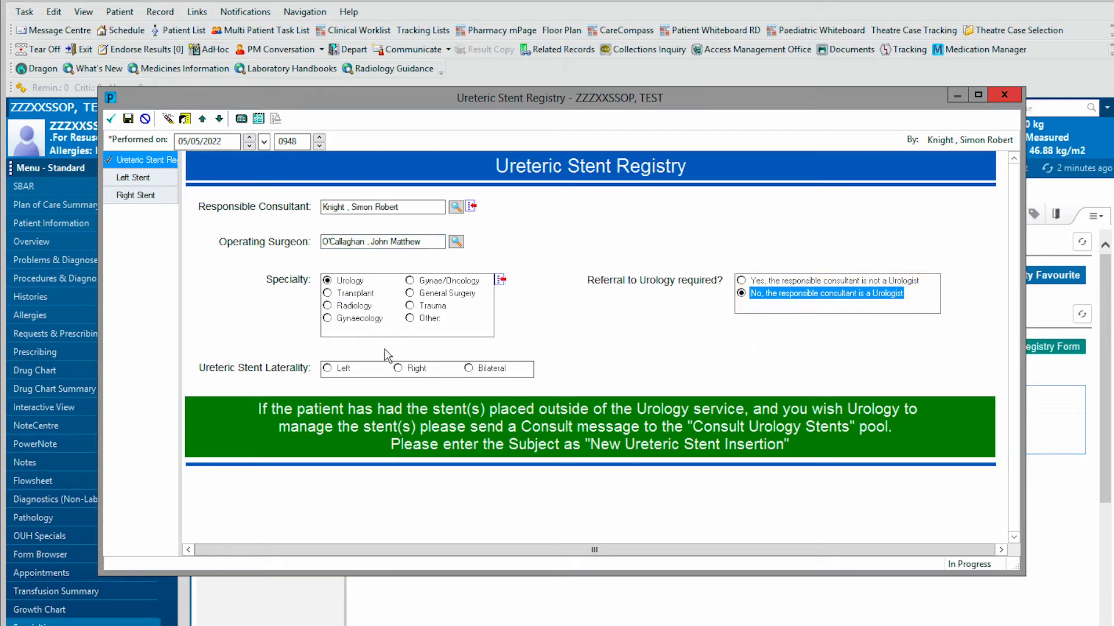
{"action": "left_click", "coordinate": [330, 369]}
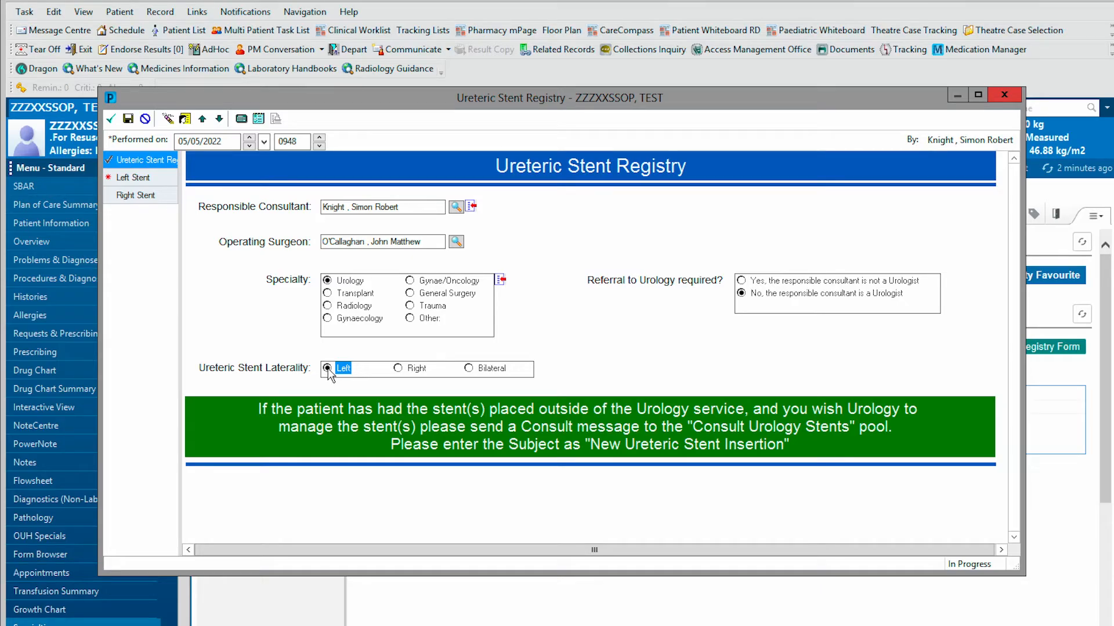
{"action": "left_click", "coordinate": [143, 177]}
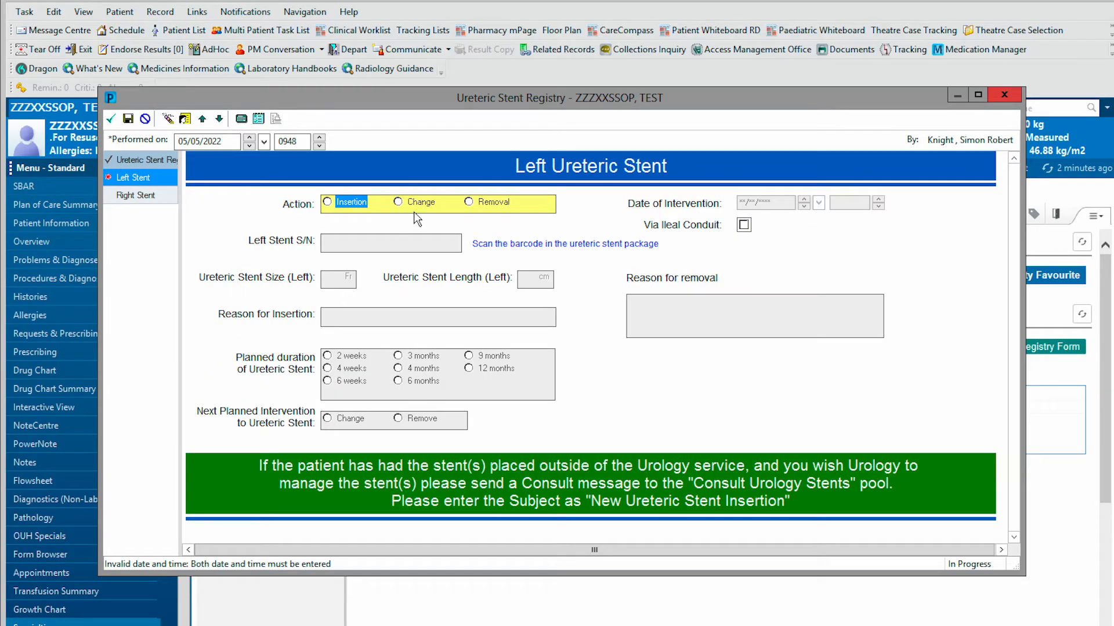
- Record a left stent Removal on 05/05/2022 at 0949, reason 'No longer needed', and sign
{"action": "left_click", "coordinate": [471, 203]}
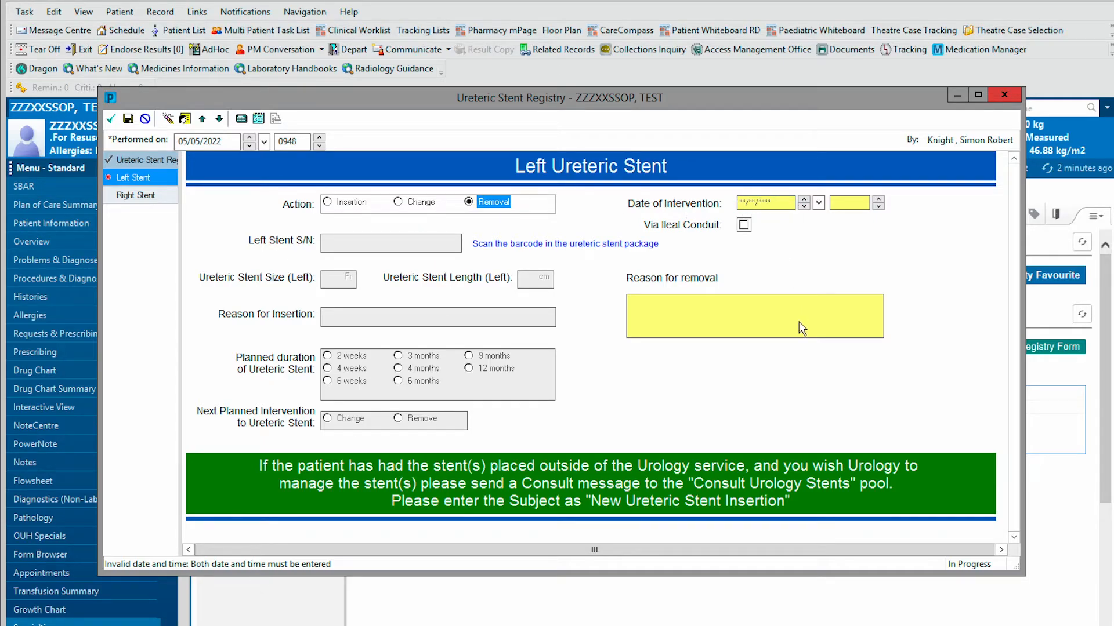
{"action": "left_click", "coordinate": [765, 203]}
{"action": "key", "text": "t"}
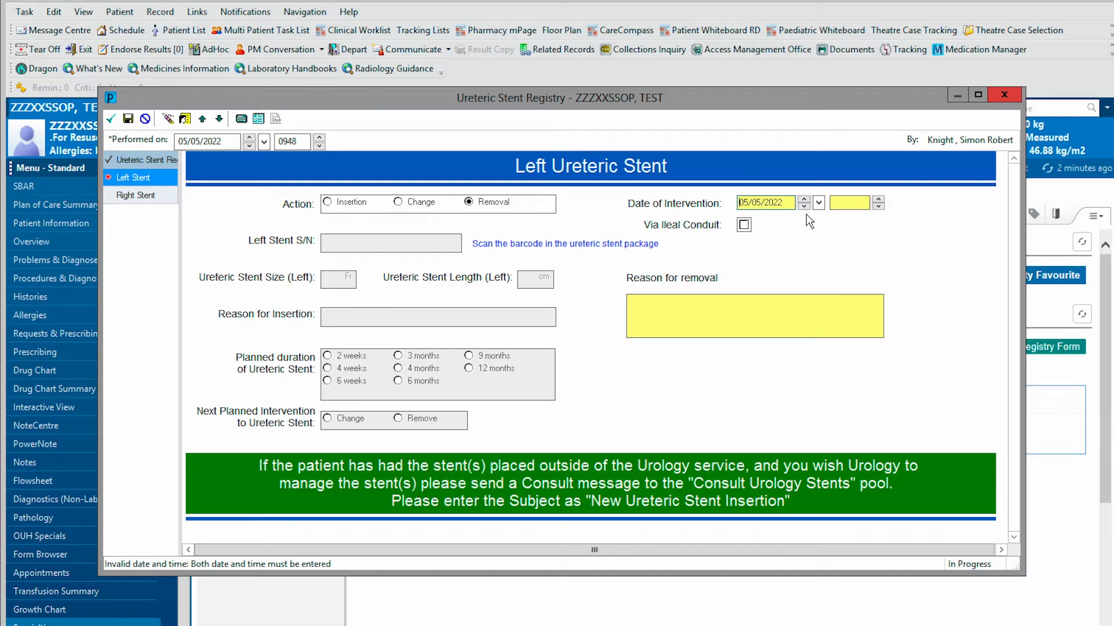
{"action": "left_click", "coordinate": [831, 202]}
{"action": "key", "text": "n"}
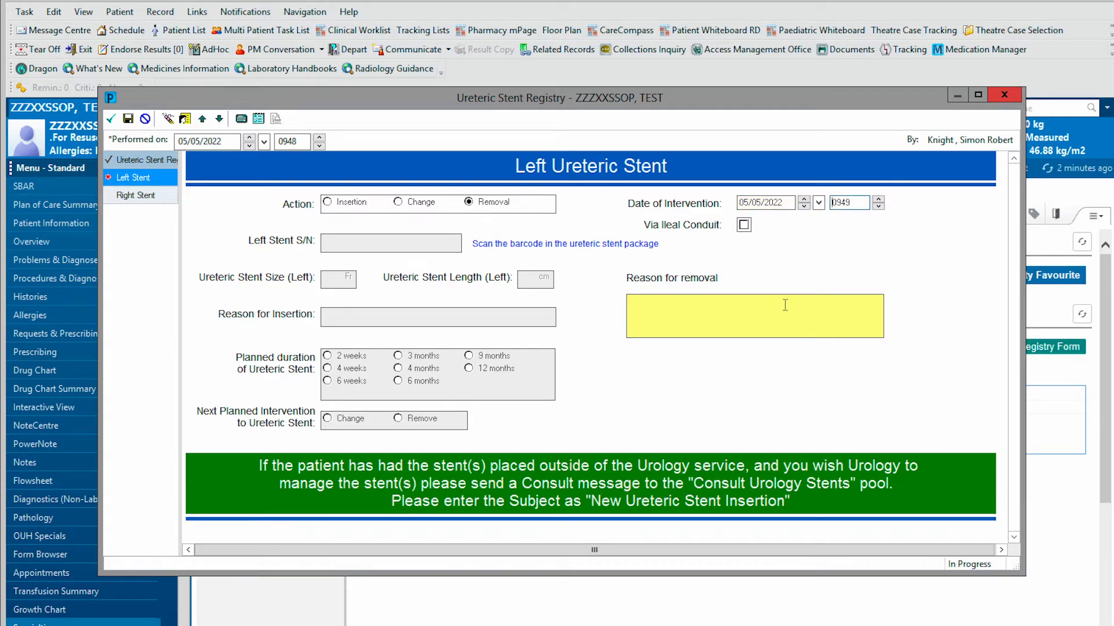
{"action": "left_click", "coordinate": [731, 331]}
{"action": "type", "text": "No longer"}
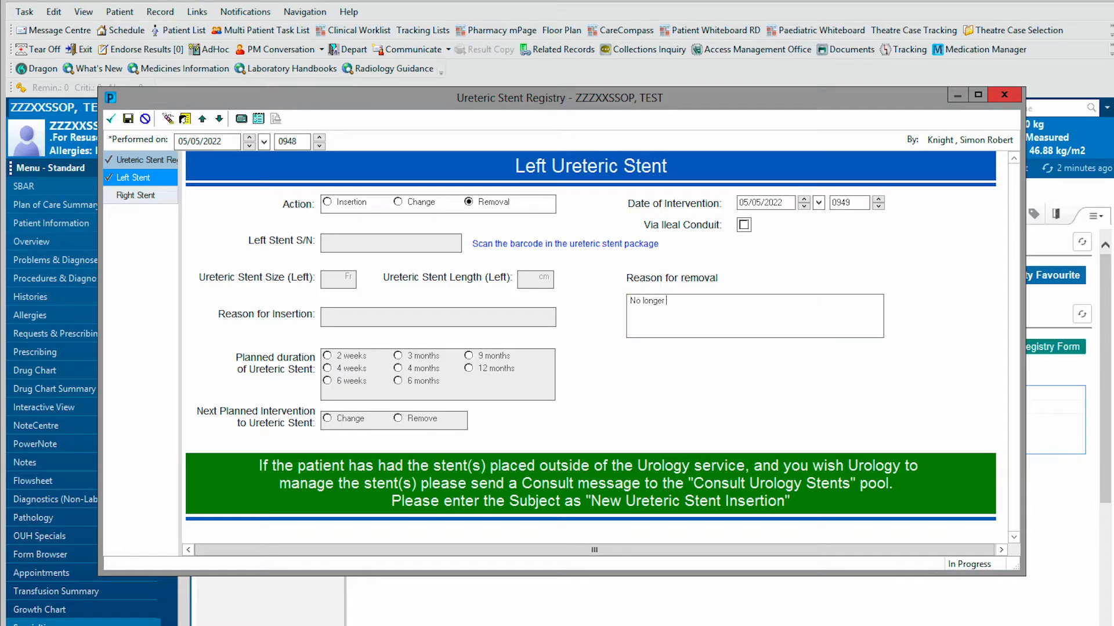
{"action": "type", "text": " needed"}
{"action": "left_click", "coordinate": [112, 120]}
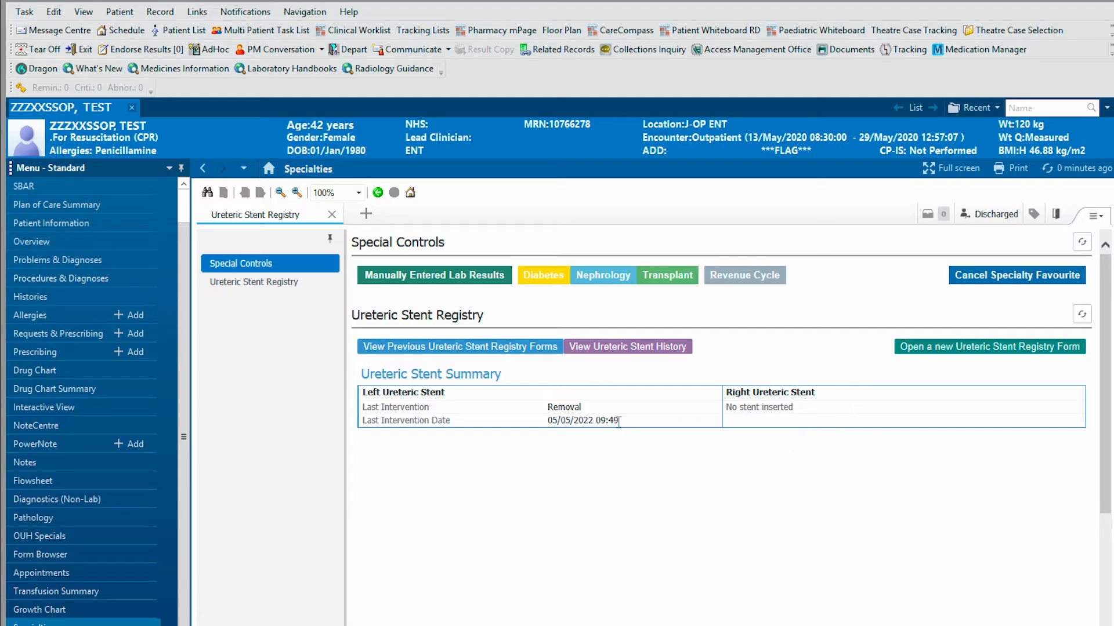
{"action": "left_click", "coordinate": [625, 347]}
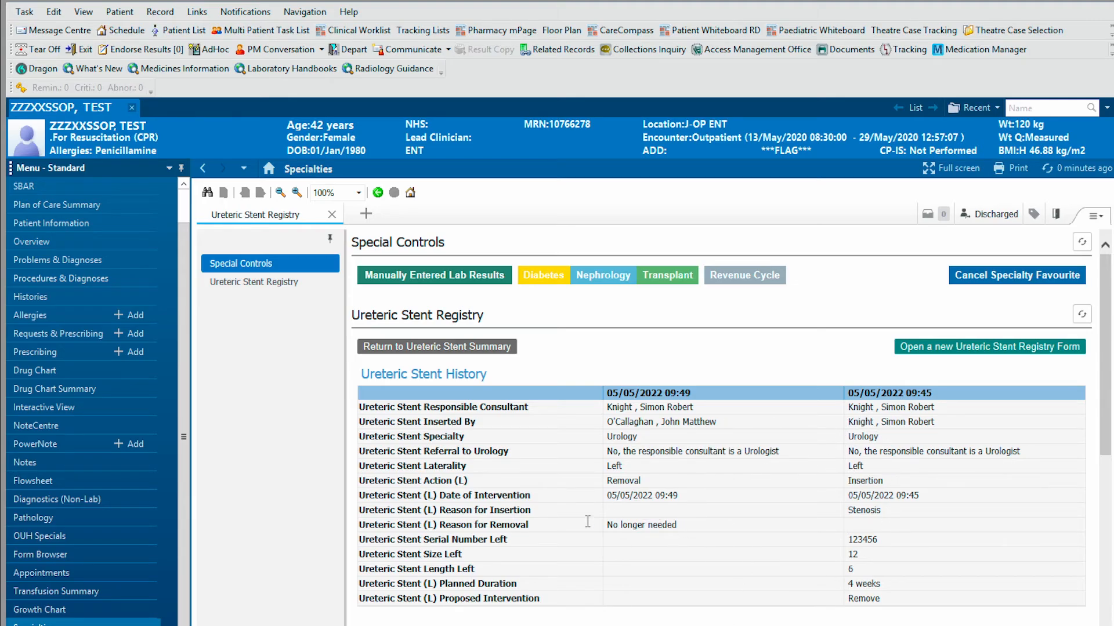
{"action": "left_click", "coordinate": [451, 350]}
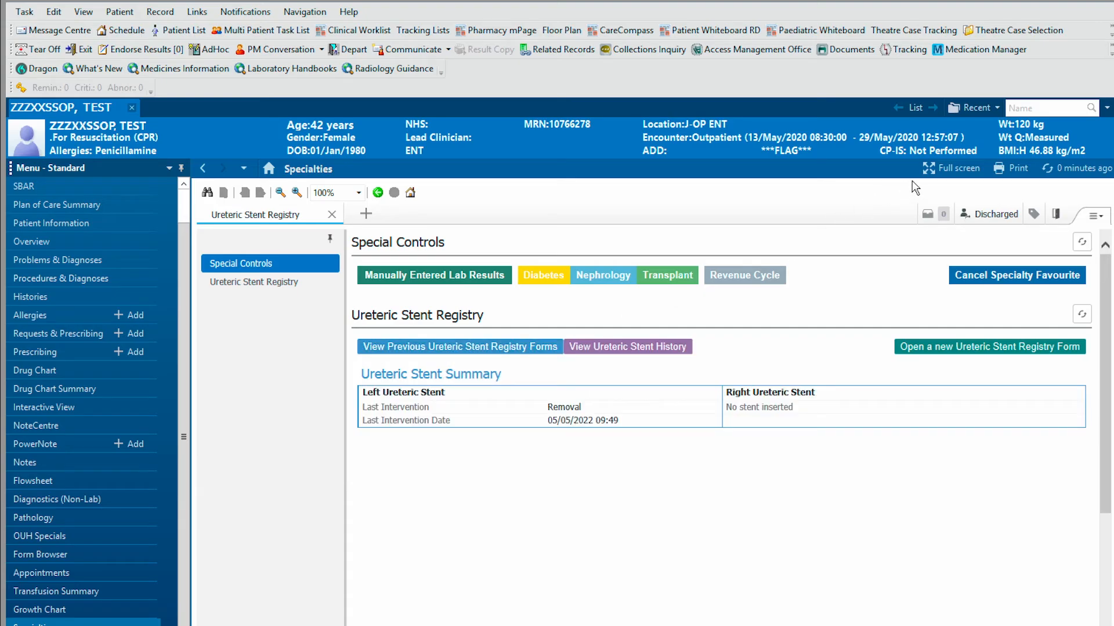